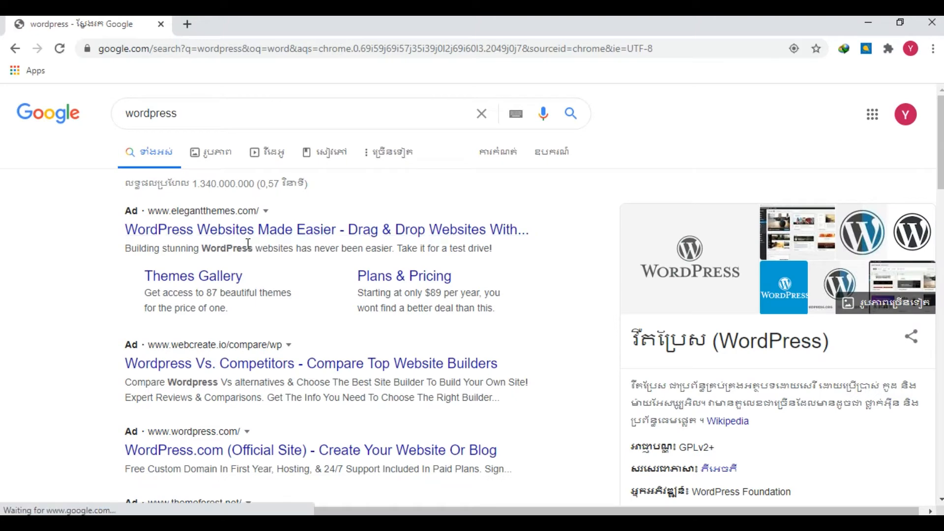
- Open the WordPress.org download page from the Google search results
scroll(249, 246, down, 5)
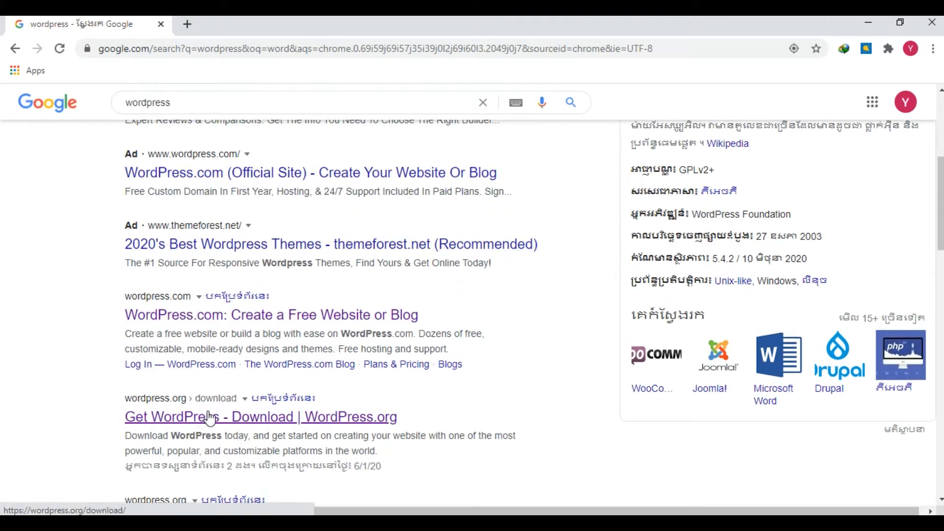
scroll(219, 380, down, 1)
click(218, 351)
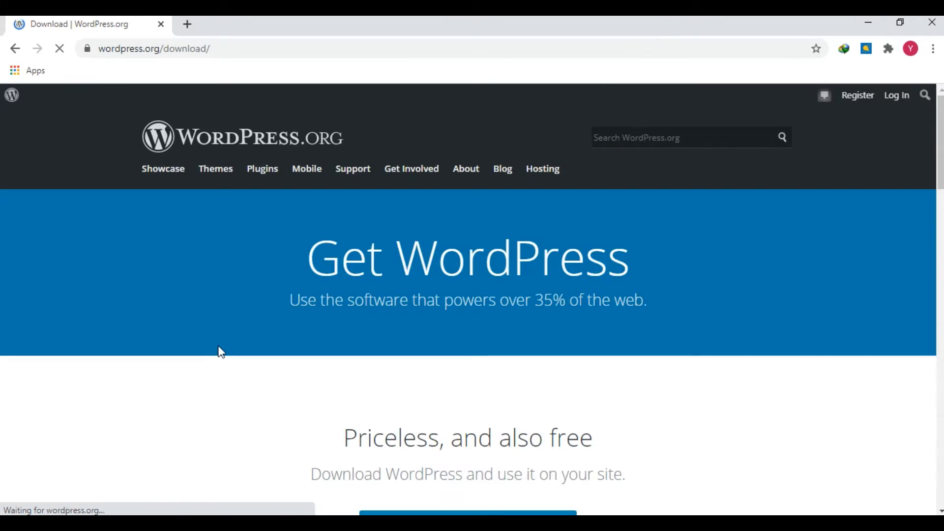
- Download WordPress 5.4.2, choosing to show the download complete dialog if the existing file is complete and otherwise resume it
scroll(361, 346, down, 2)
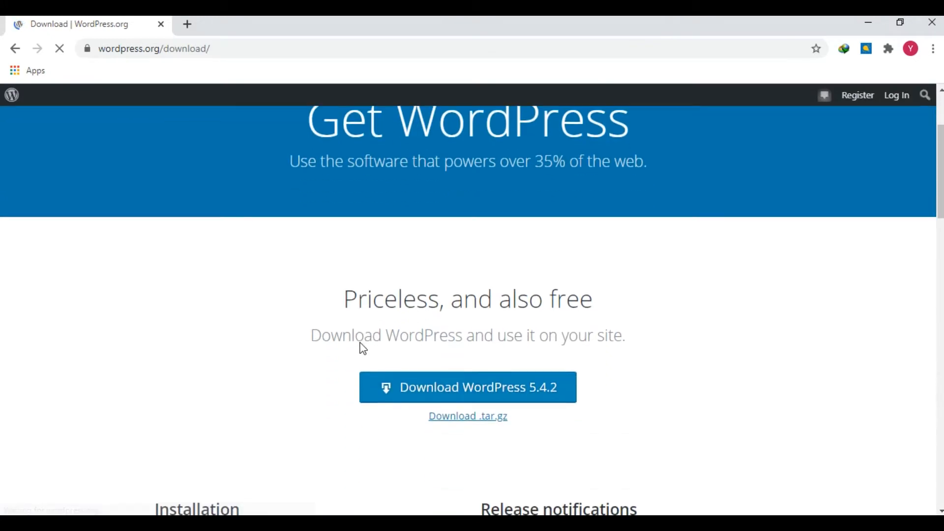
click(422, 396)
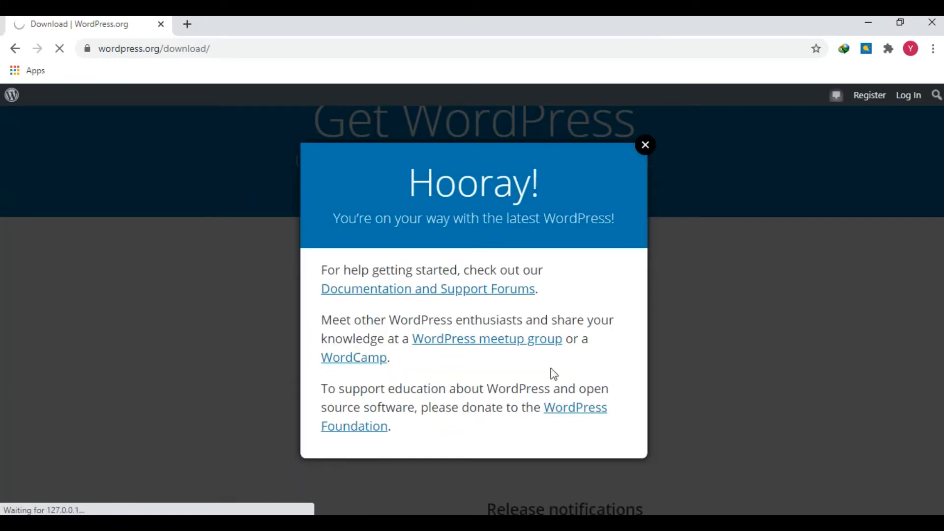
click(645, 144)
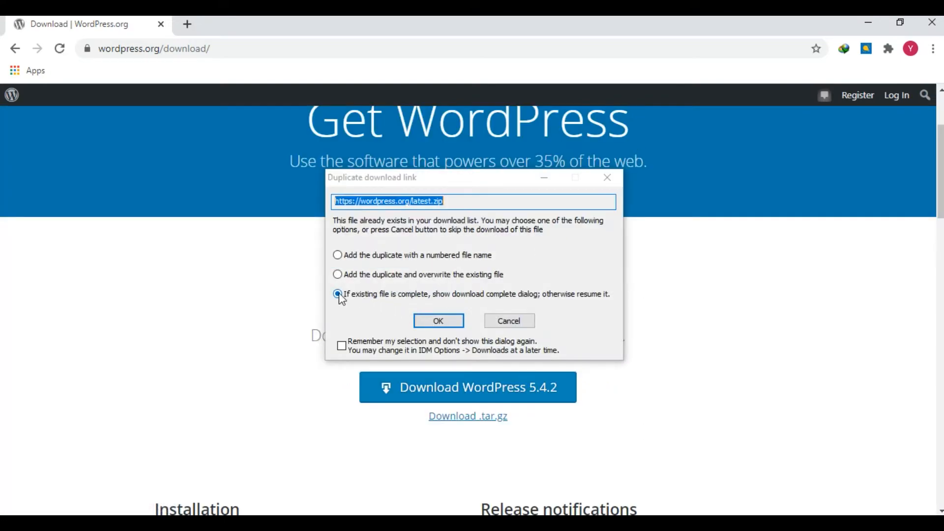
click(439, 322)
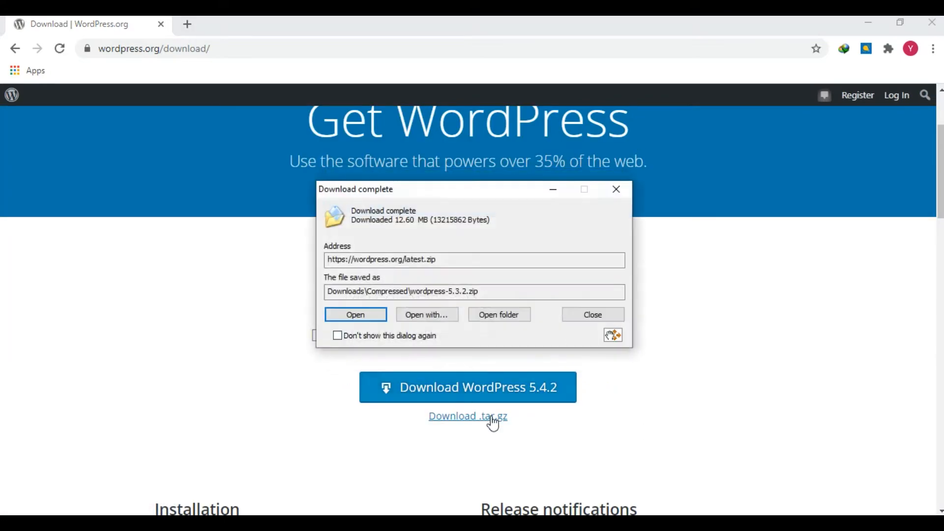
- Check the downloaded WordPress archive in its containing folder, and close that folder and the browser
click(486, 320)
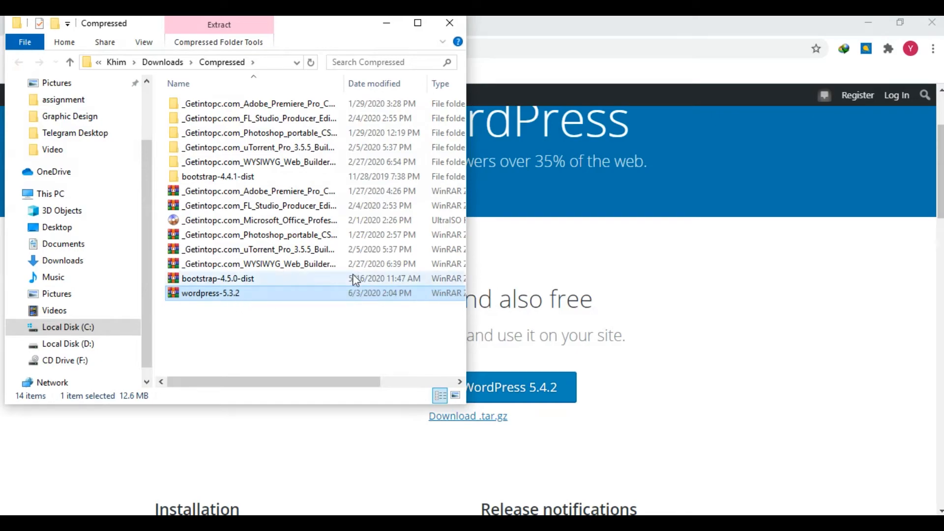
click(450, 22)
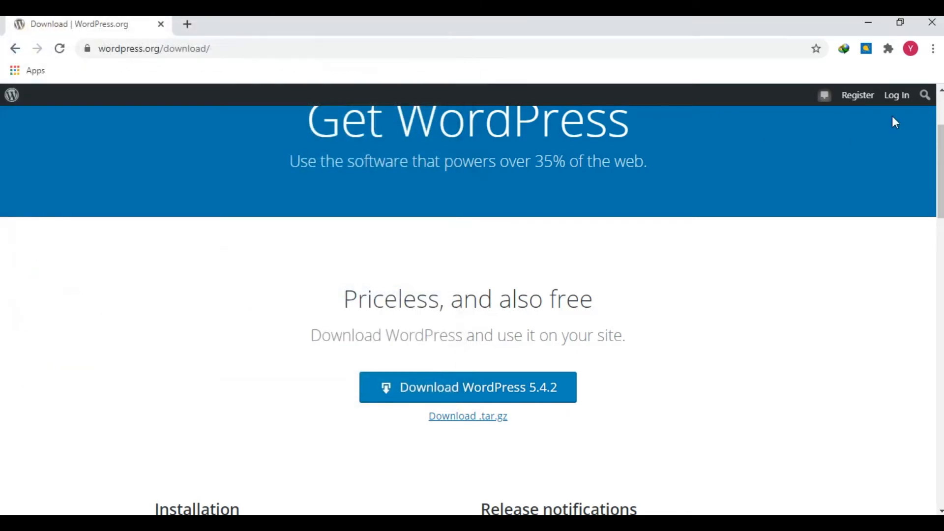
click(932, 23)
right_click(462, 197)
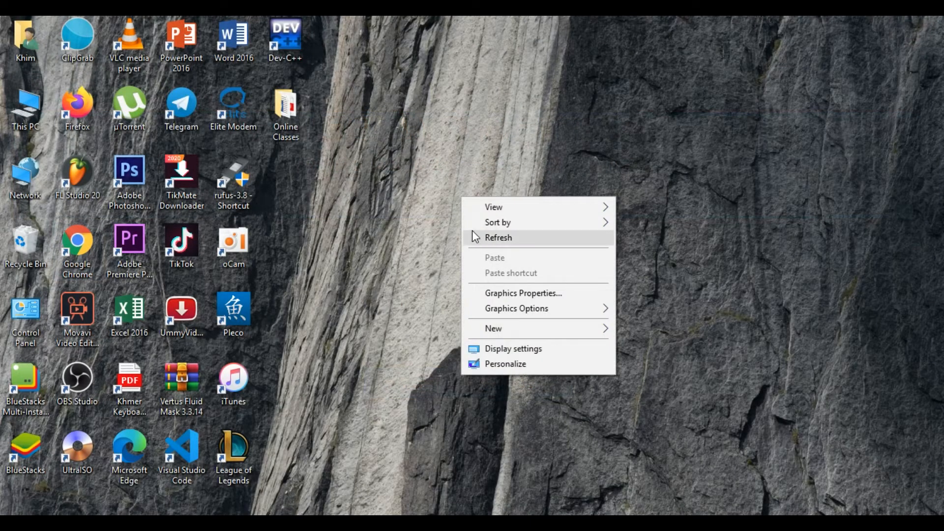
click(471, 235)
right_click(456, 144)
click(488, 187)
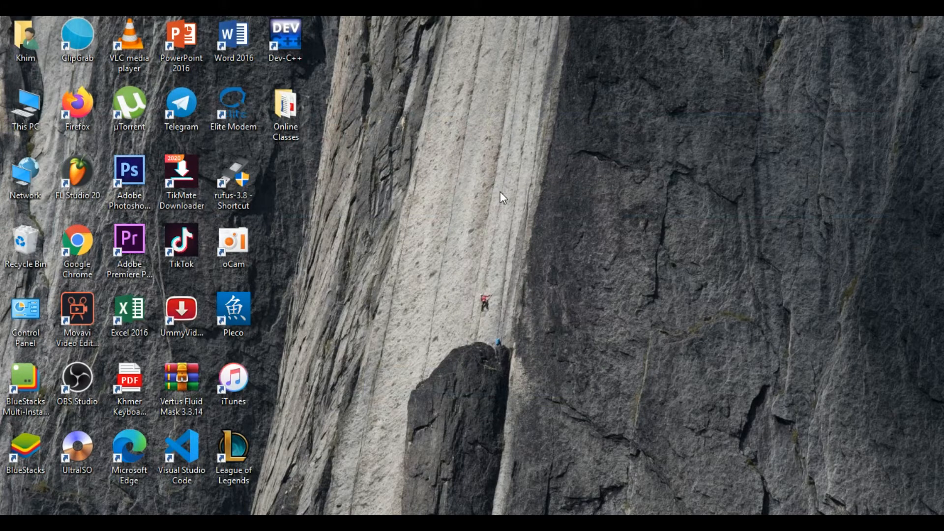
right_click(458, 154)
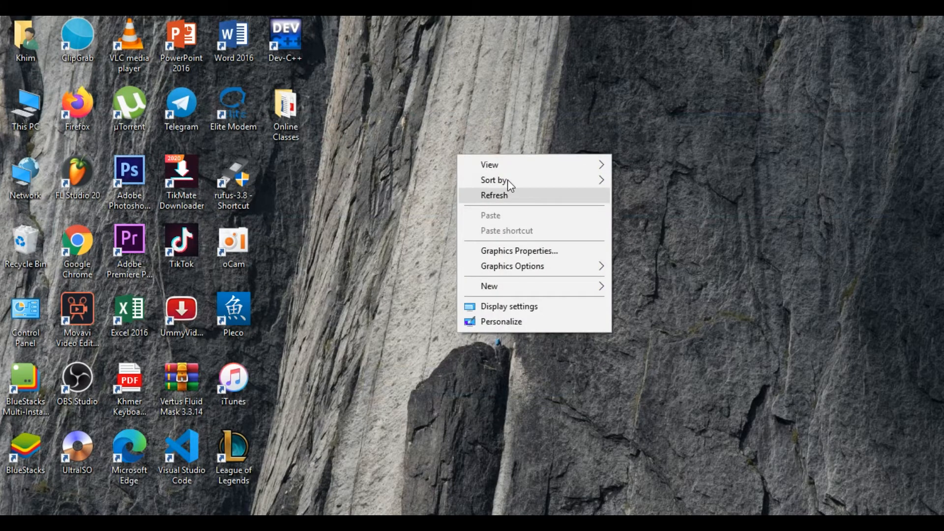
click(506, 191)
right_click(464, 148)
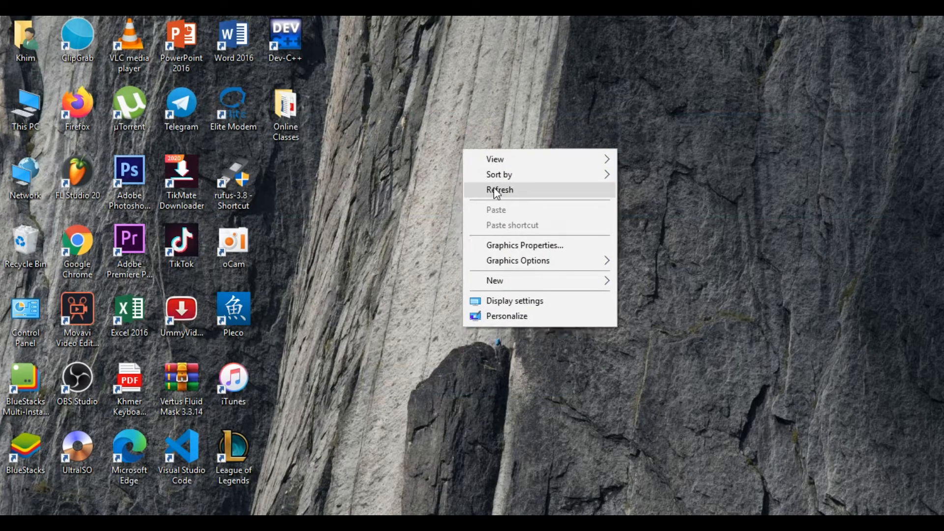
click(495, 190)
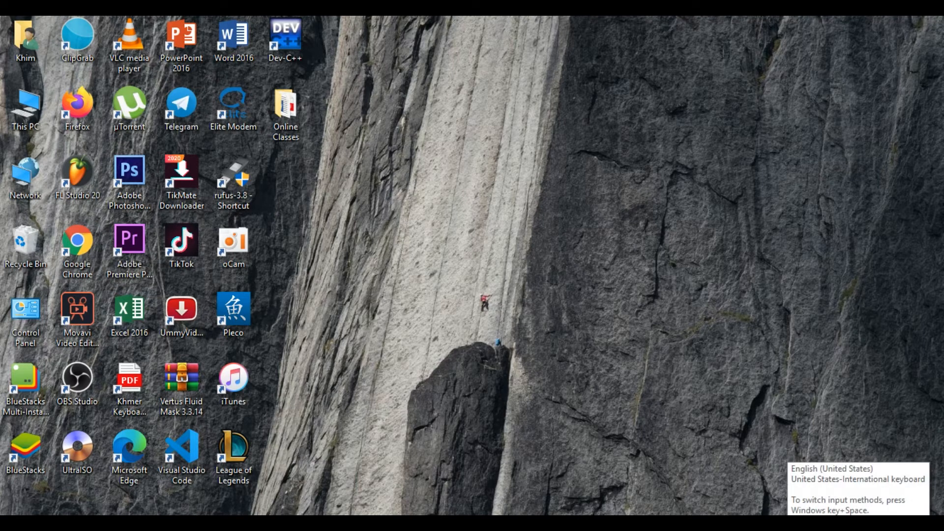
- Switch to File Explorer and open the xampp folder on Local Disk (C:)
key(super+e)
scroll(246, 256, down, 5)
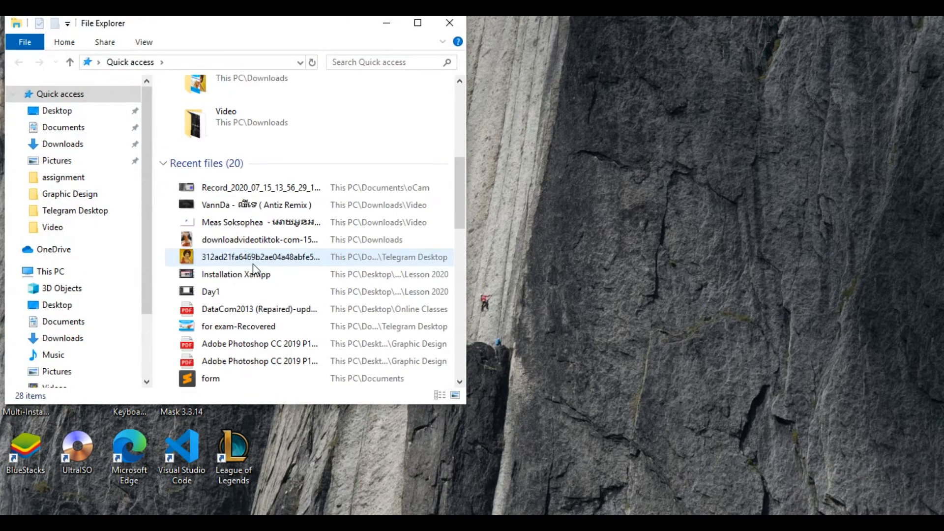
scroll(202, 242, up, 3)
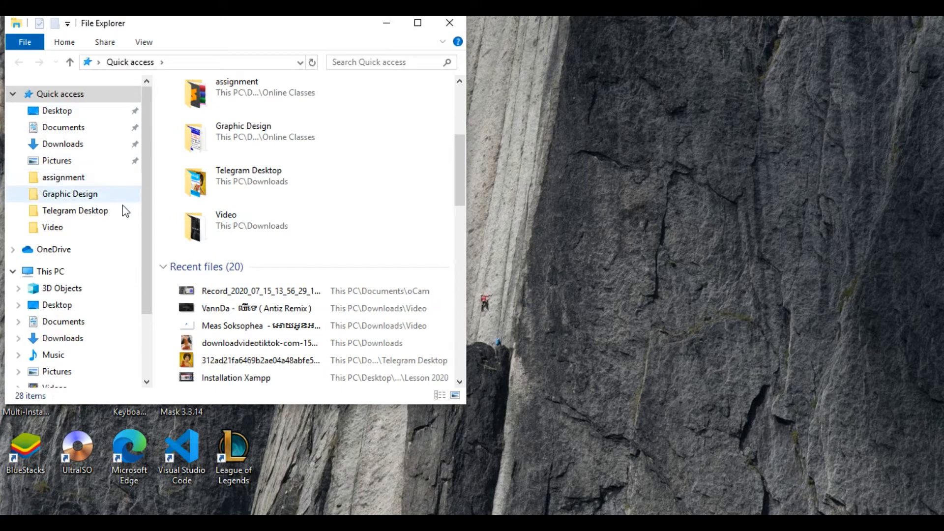
click(59, 276)
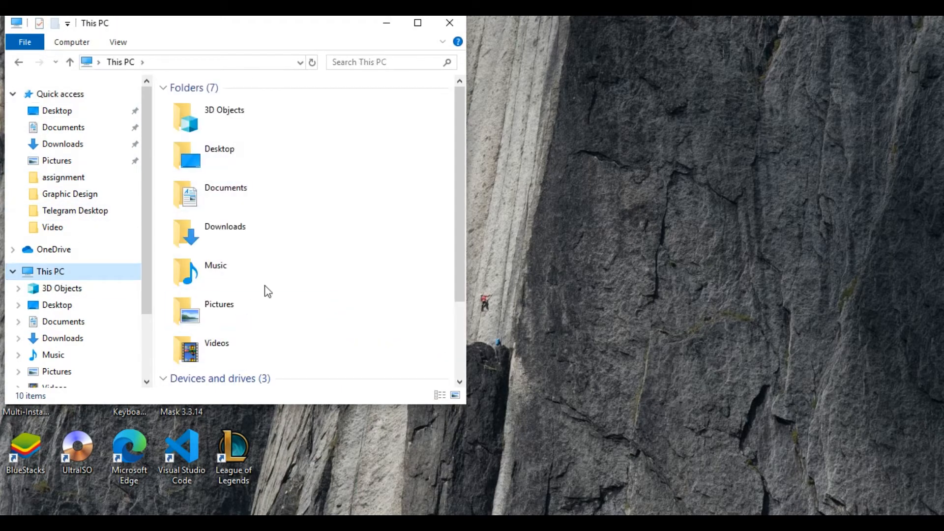
scroll(266, 286, down, 2)
double_click(224, 327)
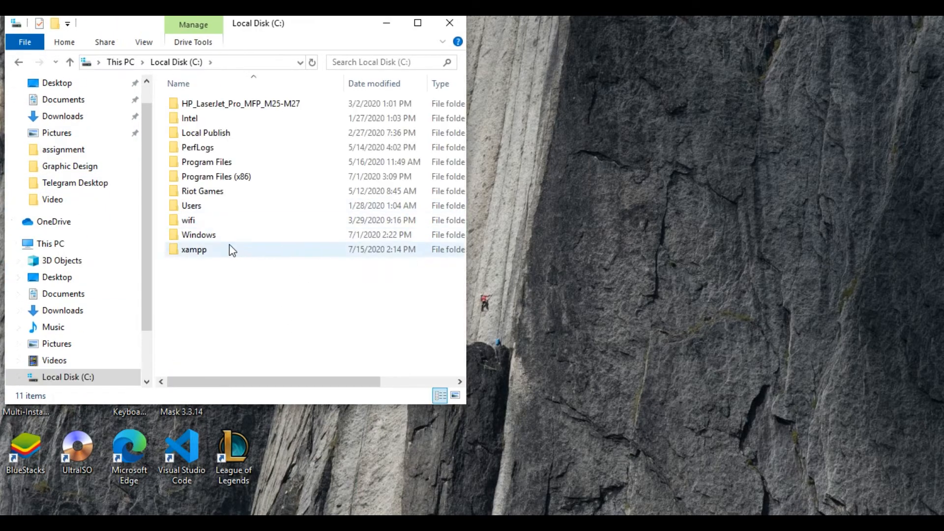
double_click(231, 254)
- Launch the xampp-control application from the xampp folder
scroll(228, 305, down, 10)
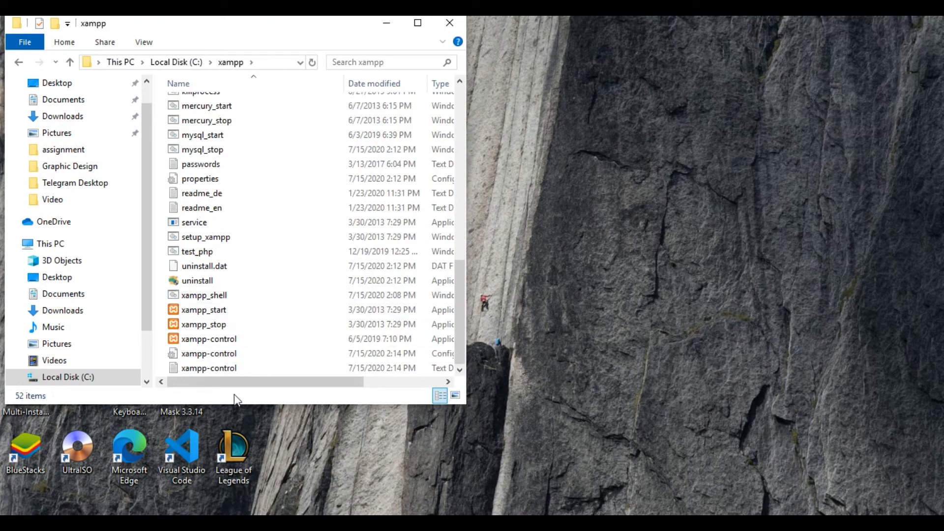
click(222, 341)
click(214, 338)
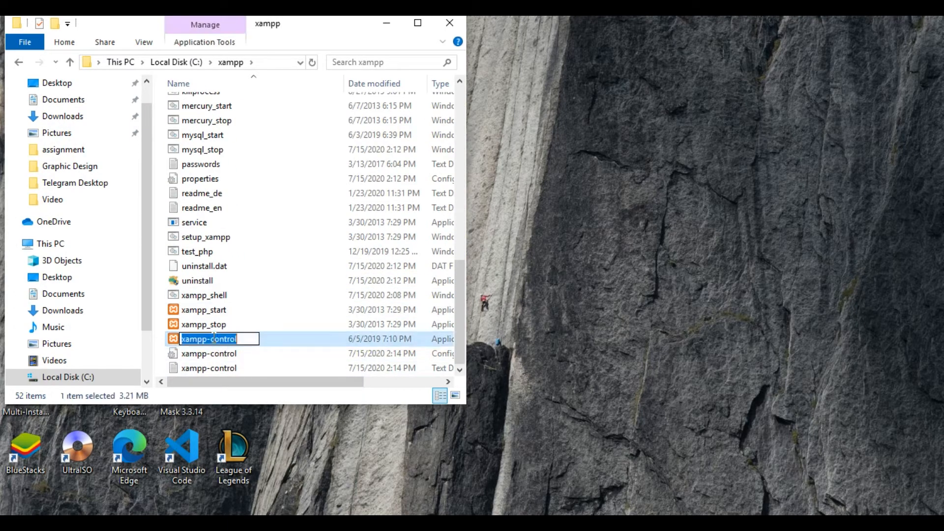
key(Escape)
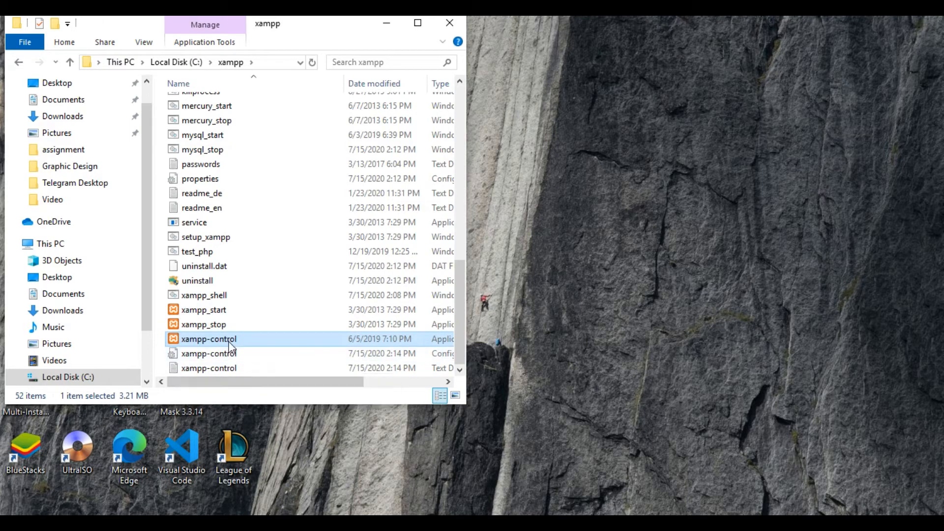
- Start the Apache and MySQL modules in the XAMPP Control Panel and minimize it
click(240, 90)
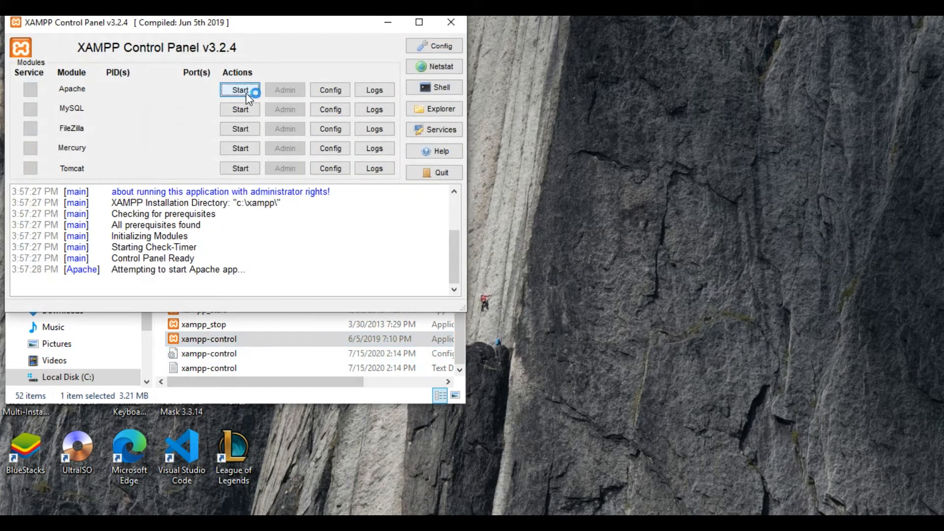
click(247, 110)
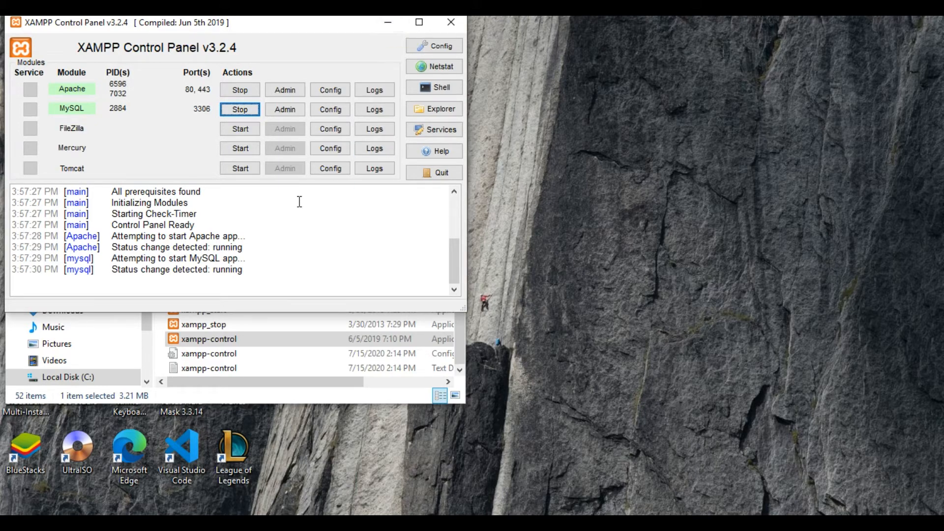
click(383, 22)
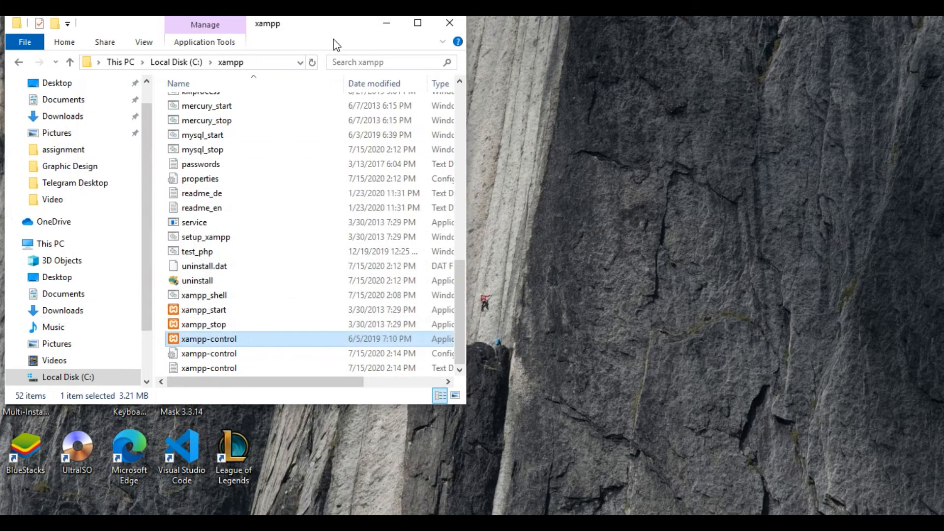
- Create a new folder named mysite inside the htdocs folder of xampp
scroll(274, 206, up, 11)
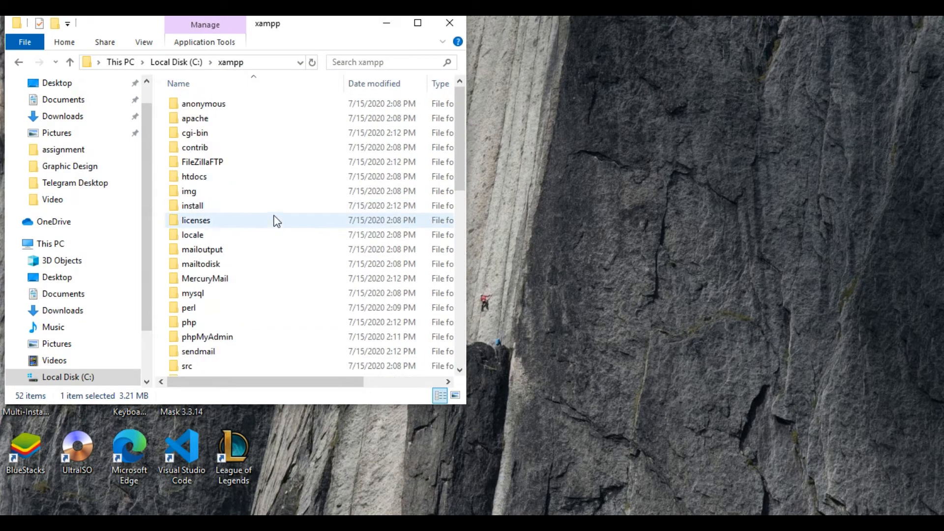
double_click(187, 178)
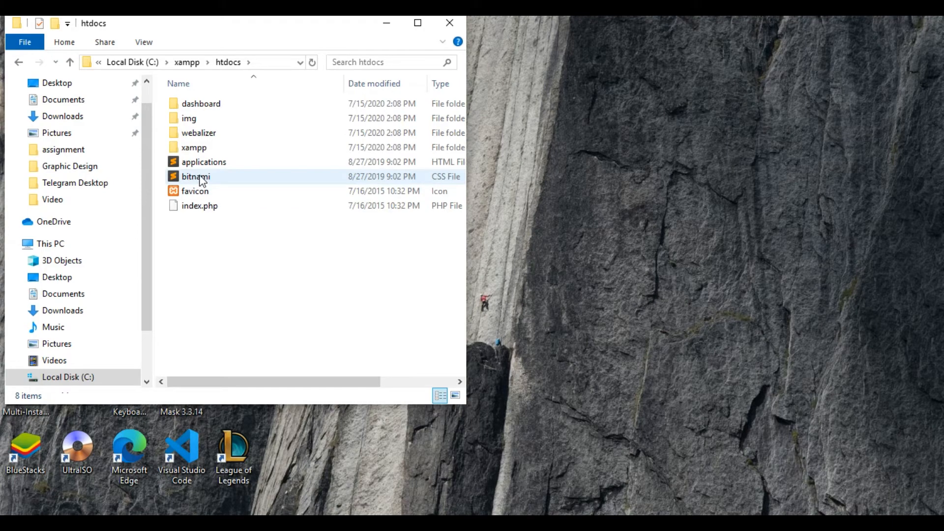
right_click(205, 252)
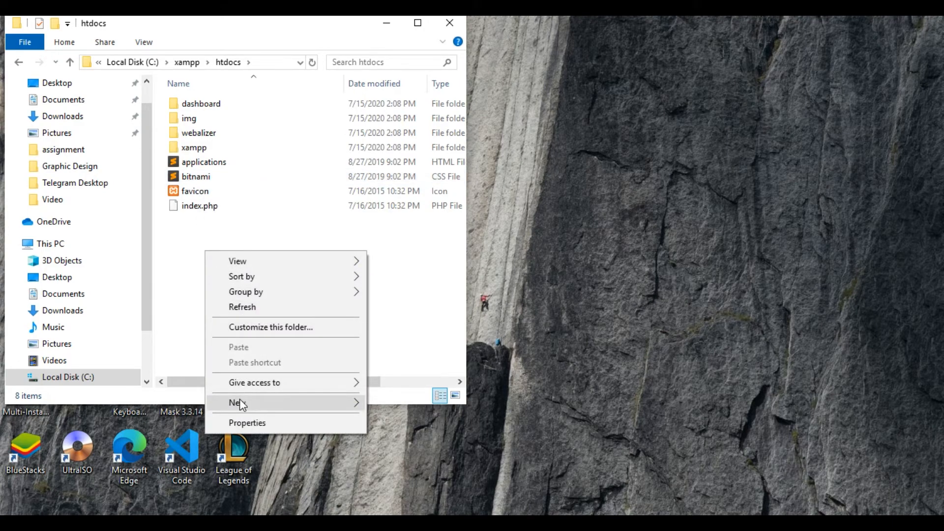
mouse_move(241, 404)
click(391, 245)
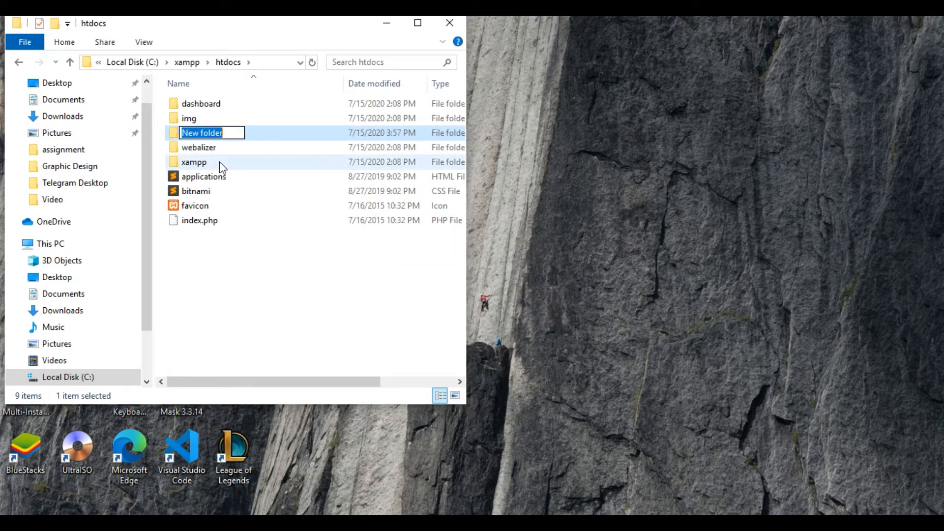
text(we)
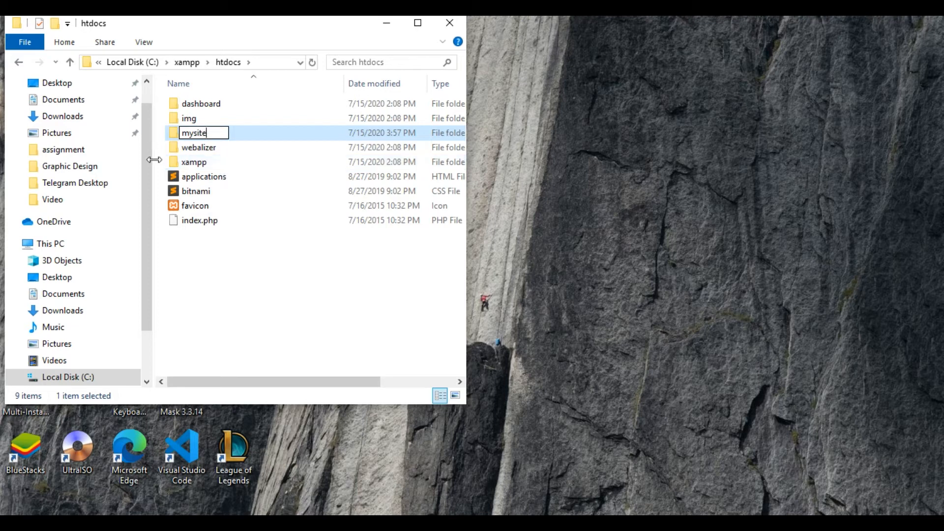
click(202, 298)
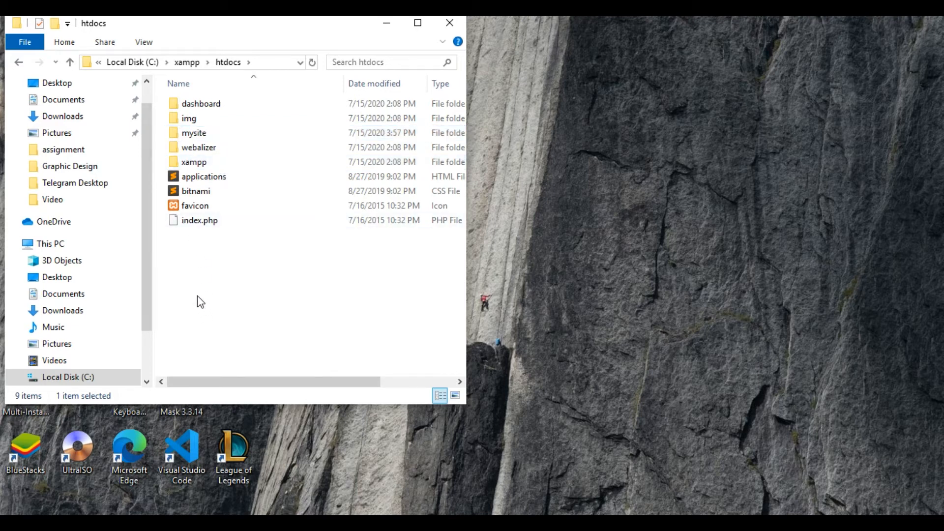
- Look inside the new mysite folder and return to the root of Local Disk (C:)
double_click(212, 135)
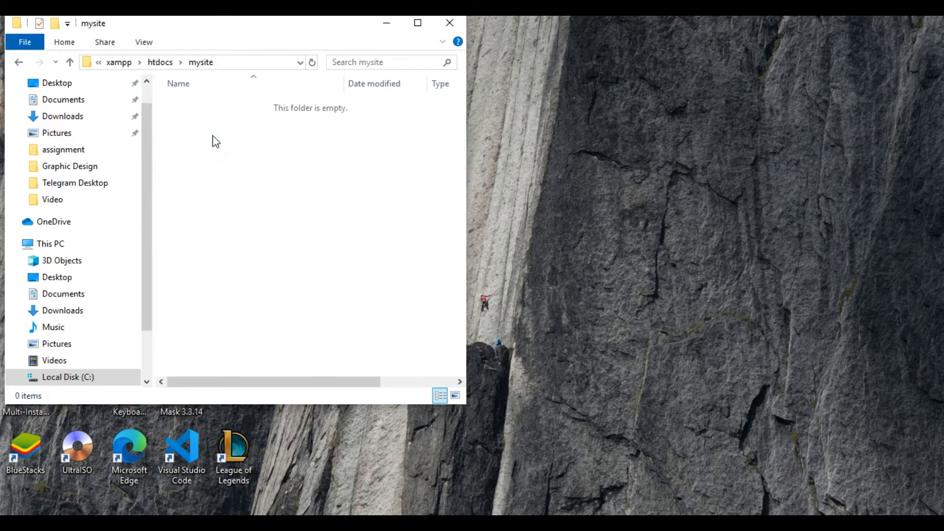
click(19, 64)
click(19, 65)
click(19, 65)
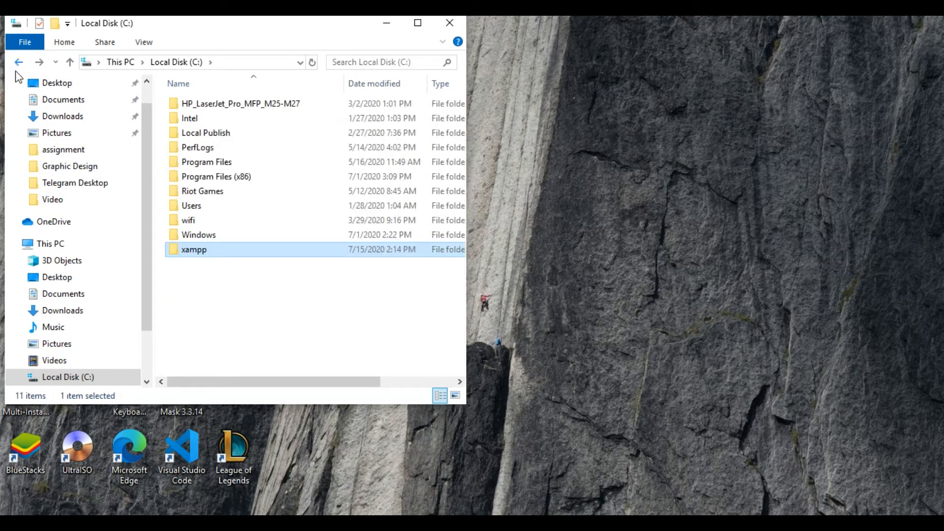
- Copy the wordpress-5.3.2 archive from the Compressed folder in Downloads
click(56, 120)
double_click(214, 145)
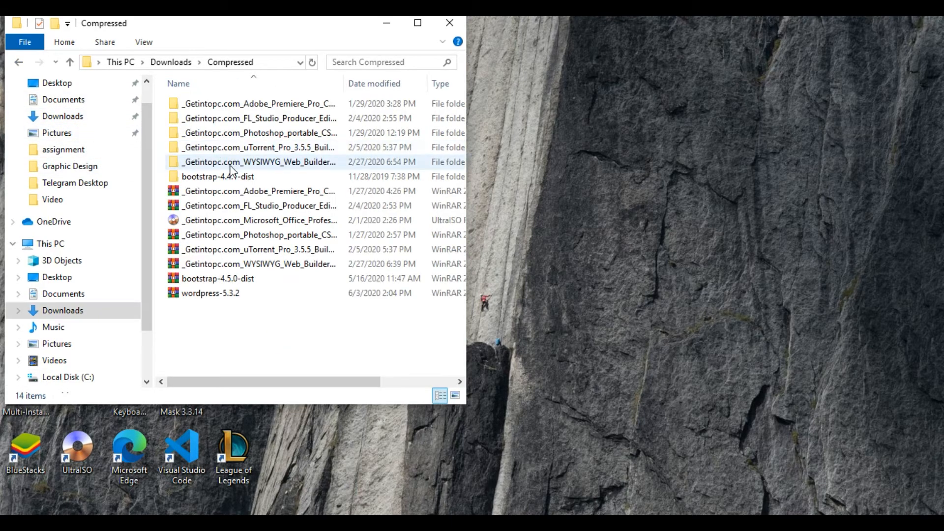
right_click(210, 295)
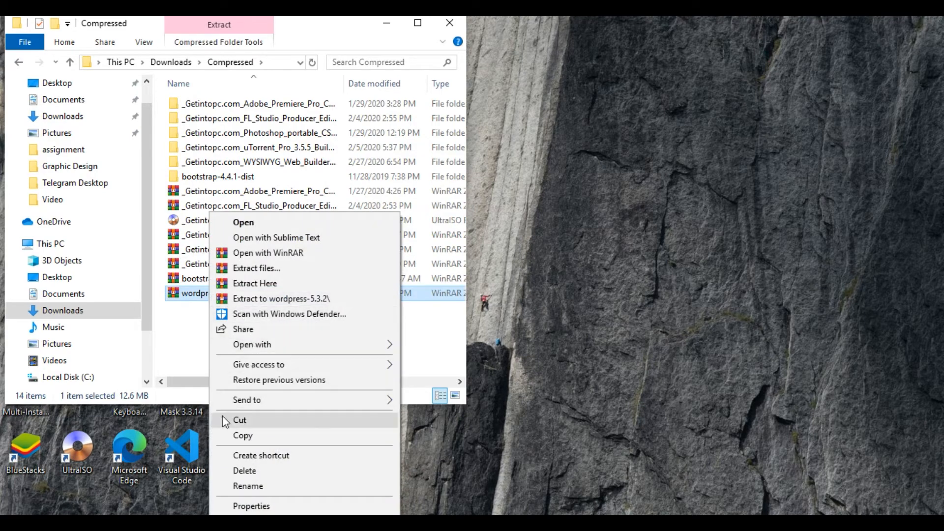
click(231, 437)
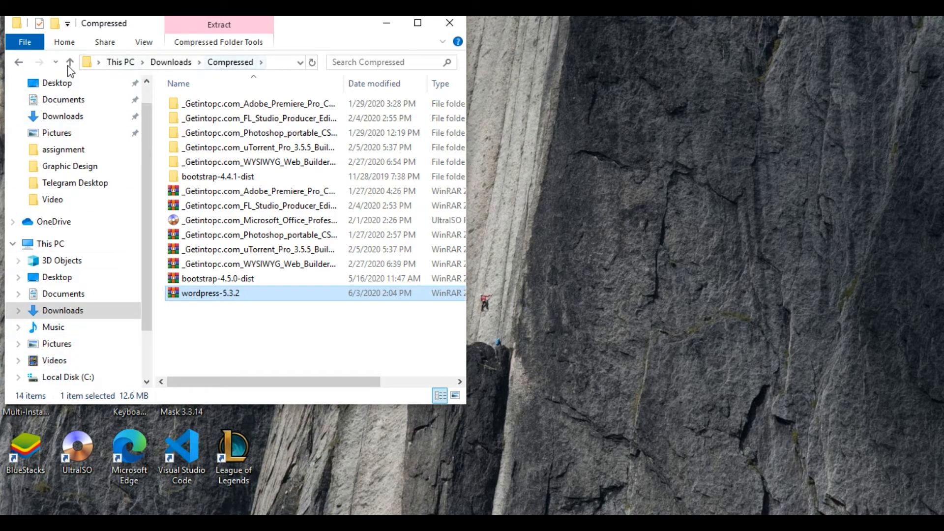
- Paste the copied wordpress-5.3.2 archive into the mysite folder under C:\xampp\htdocs
click(23, 63)
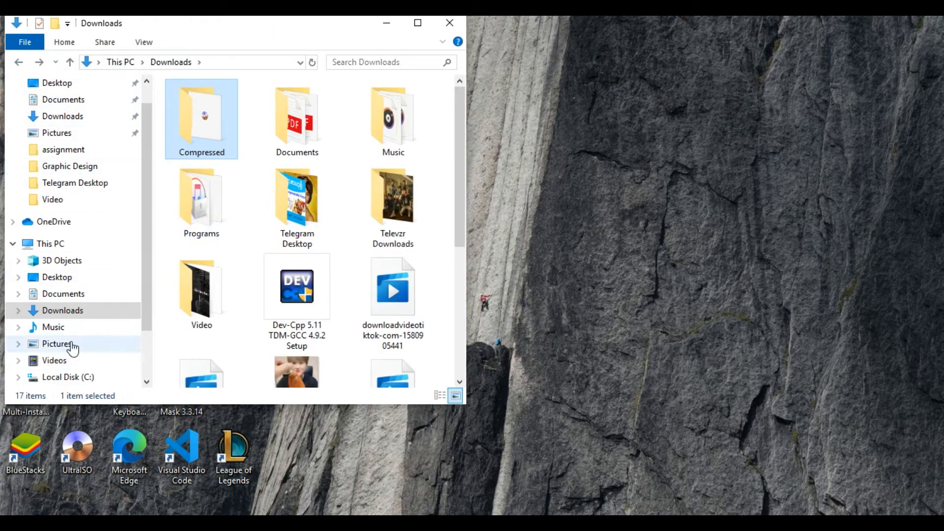
click(86, 378)
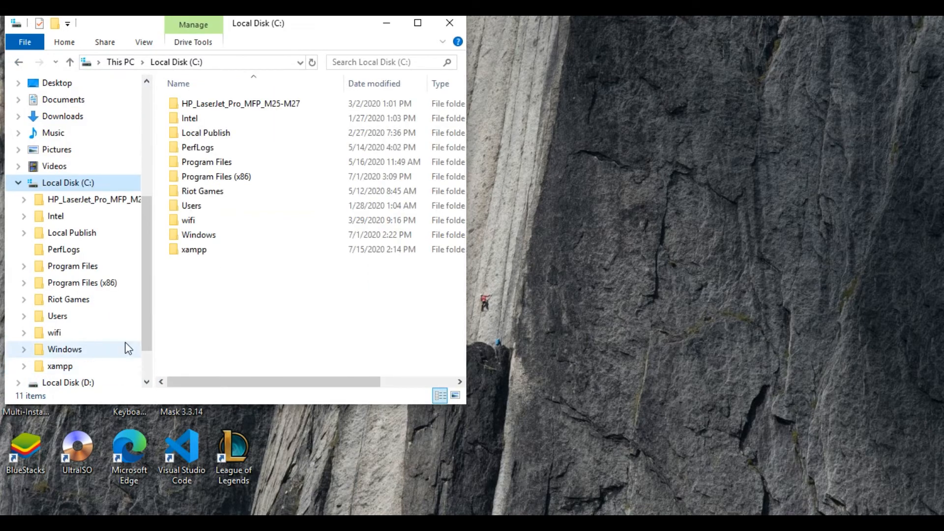
double_click(211, 249)
click(191, 178)
double_click(190, 178)
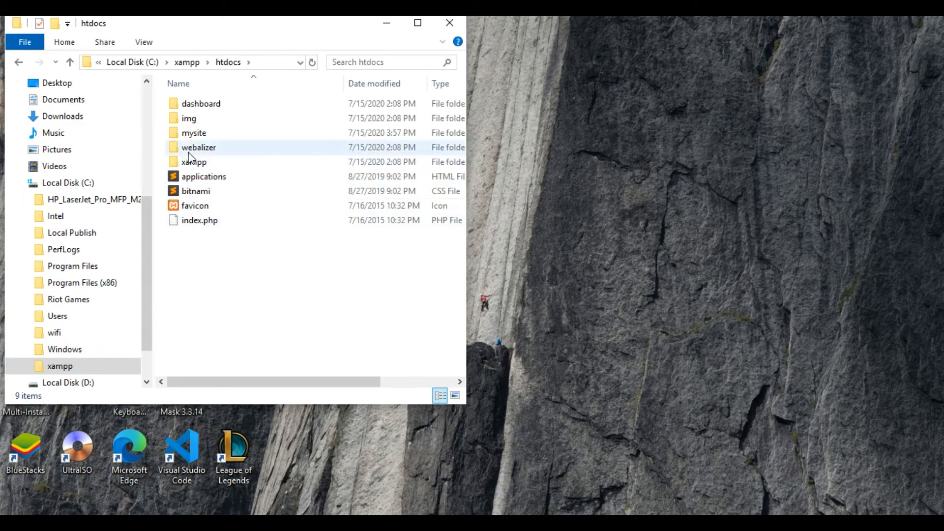
double_click(191, 134)
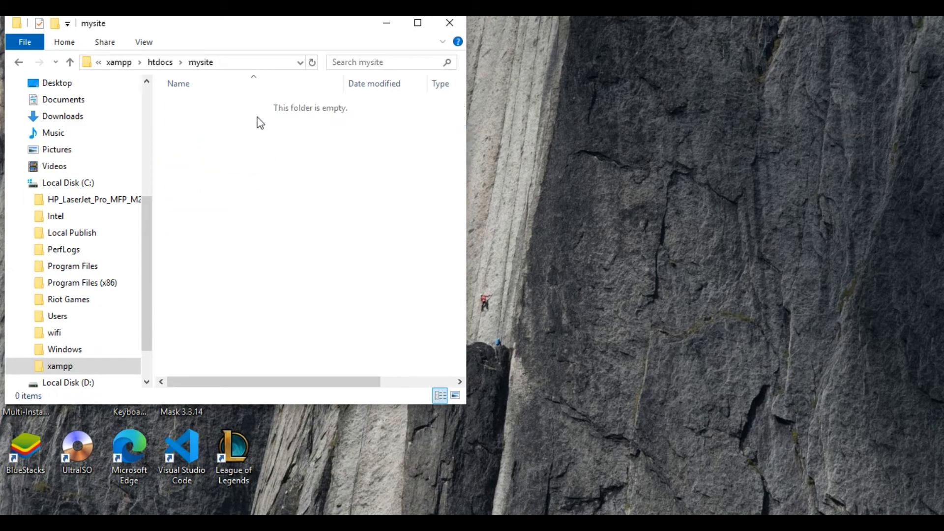
right_click(257, 118)
click(294, 215)
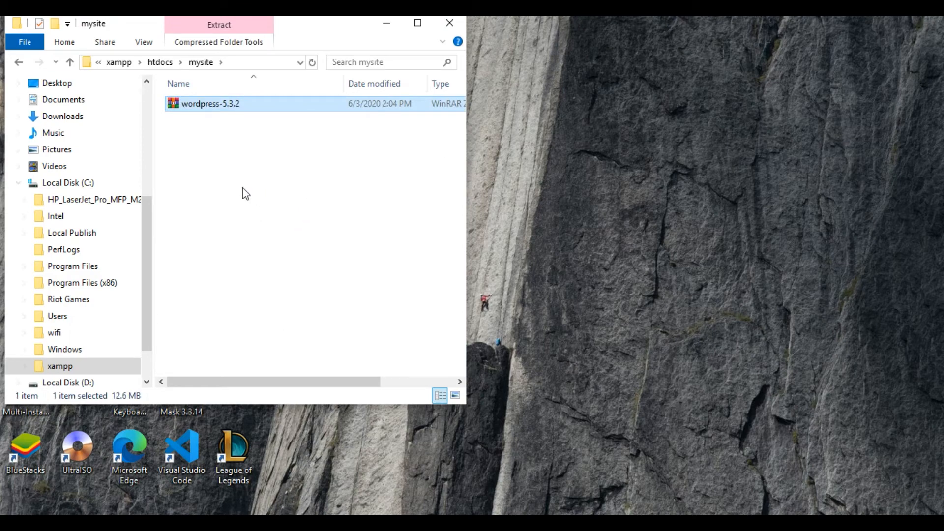
- Extract the wordpress-5.3.2 archive directly into the mysite folder
click(274, 213)
click(236, 106)
right_click(237, 105)
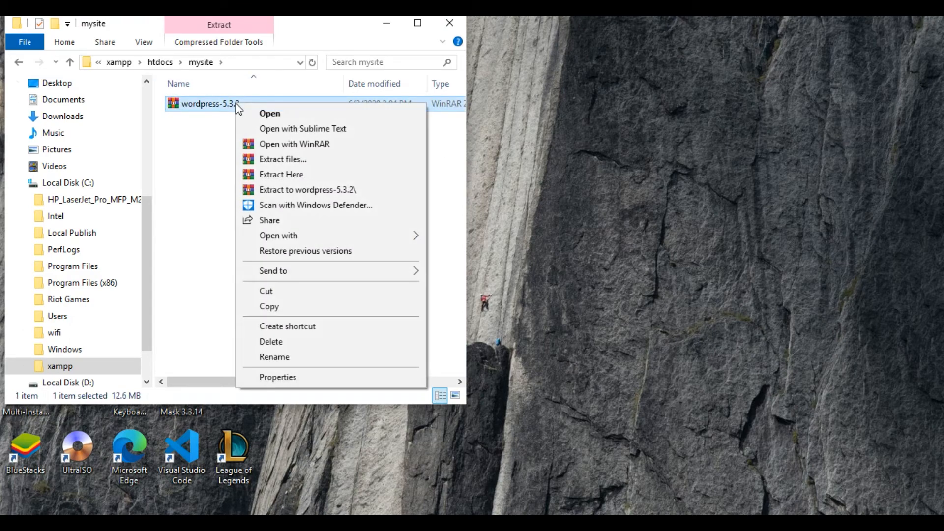
click(255, 172)
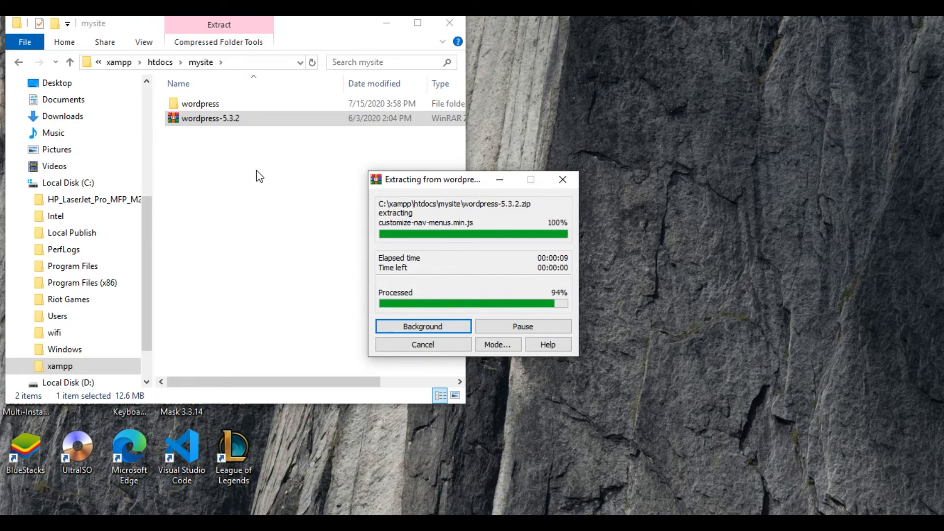
- Move all files and folders from the extracted wordpress folder up into the mysite folder
double_click(202, 105)
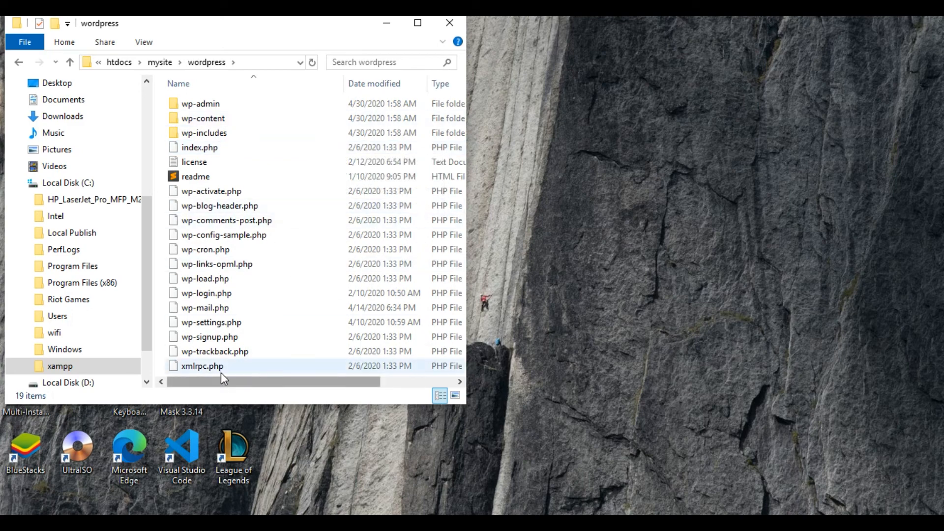
key(ctrl+a)
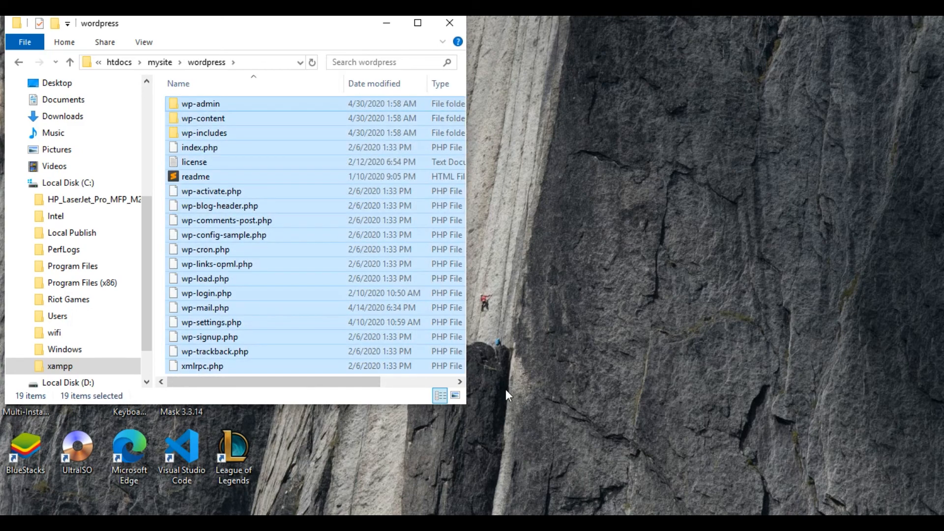
right_click(228, 127)
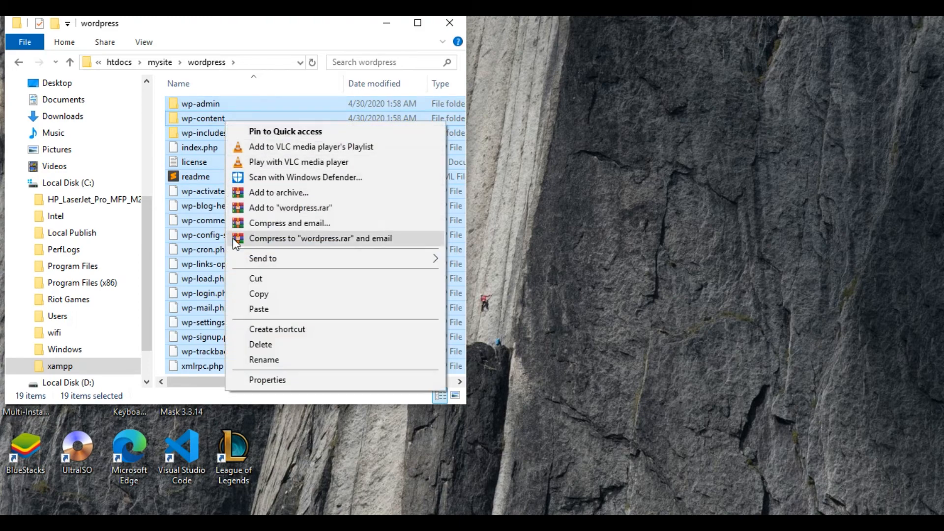
click(250, 279)
click(19, 62)
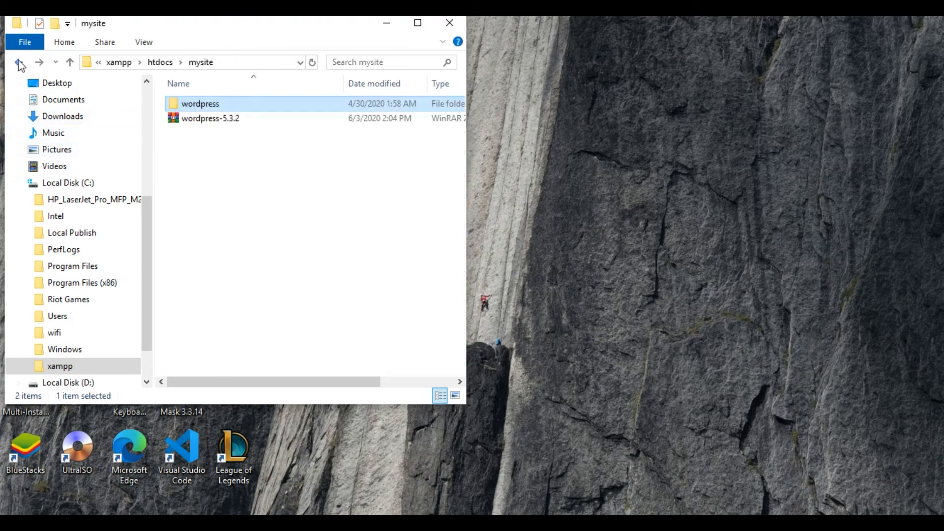
right_click(204, 184)
click(234, 279)
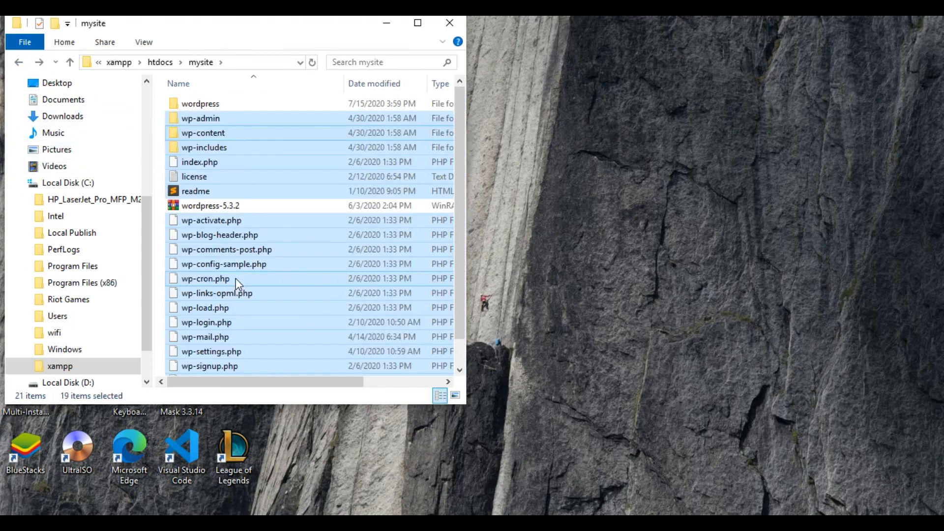
- Delete the emptied wordpress folder and the wordpress-5.3.2 archive from the mysite folder
click(161, 362)
click(224, 104)
ctrl+click(219, 209)
right_click(220, 210)
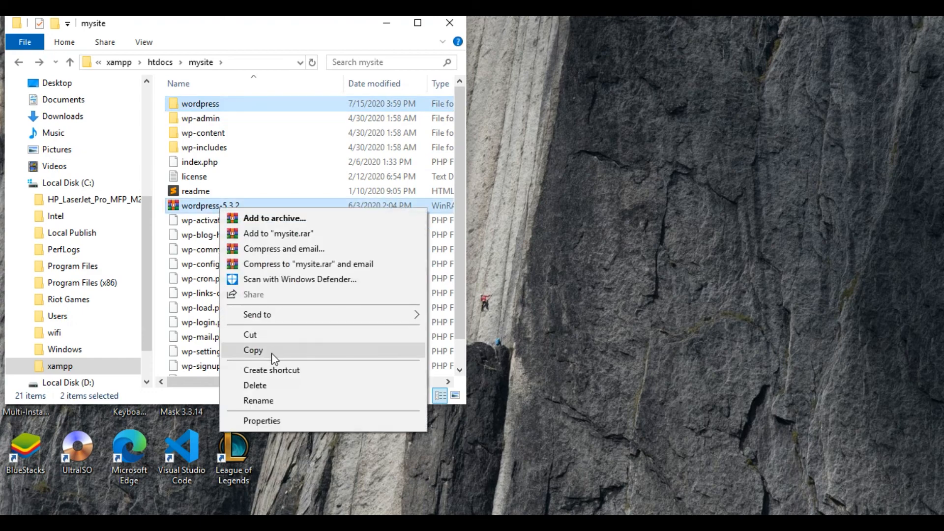
click(270, 388)
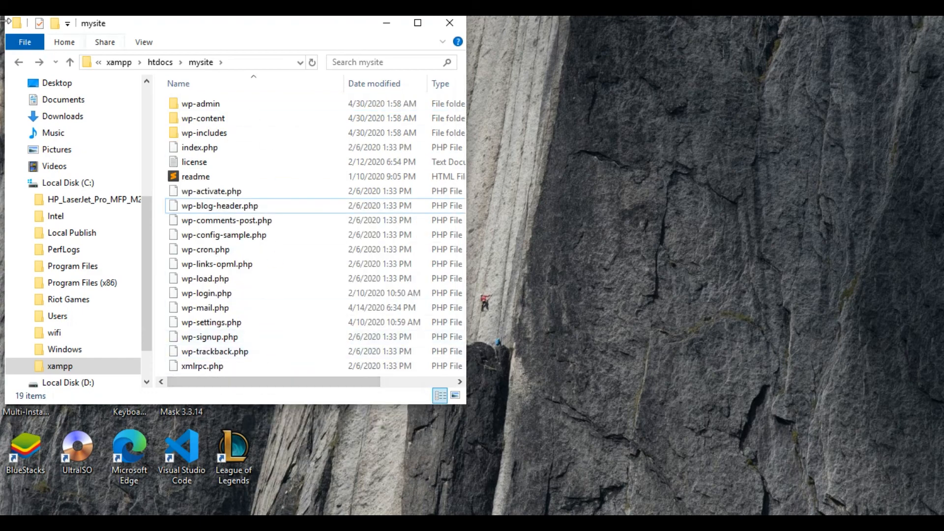
- Leave the mysite folder and close the File Explorer window
click(19, 63)
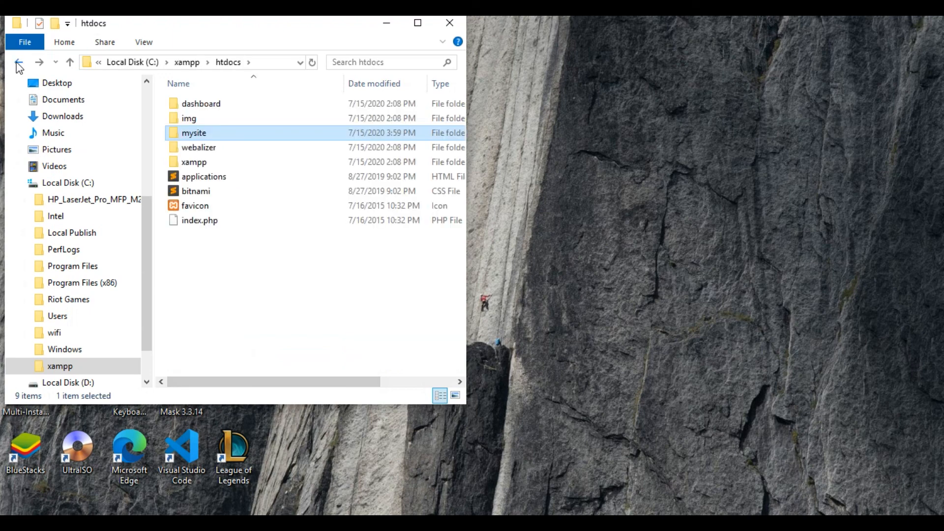
click(18, 63)
click(18, 62)
click(18, 62)
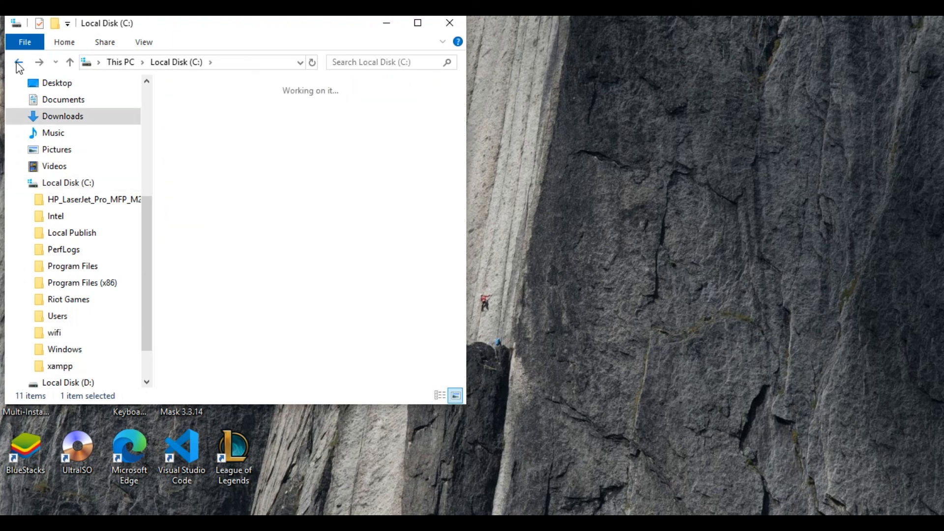
click(19, 63)
click(449, 22)
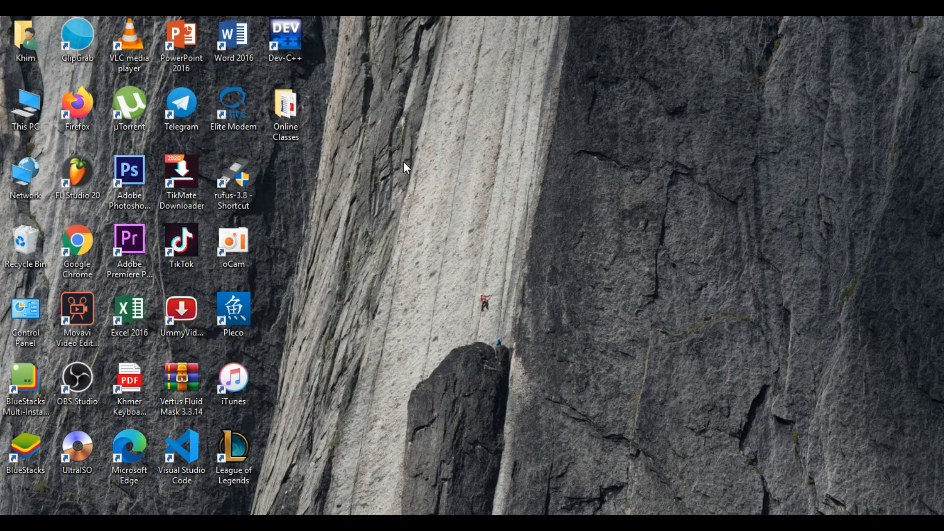